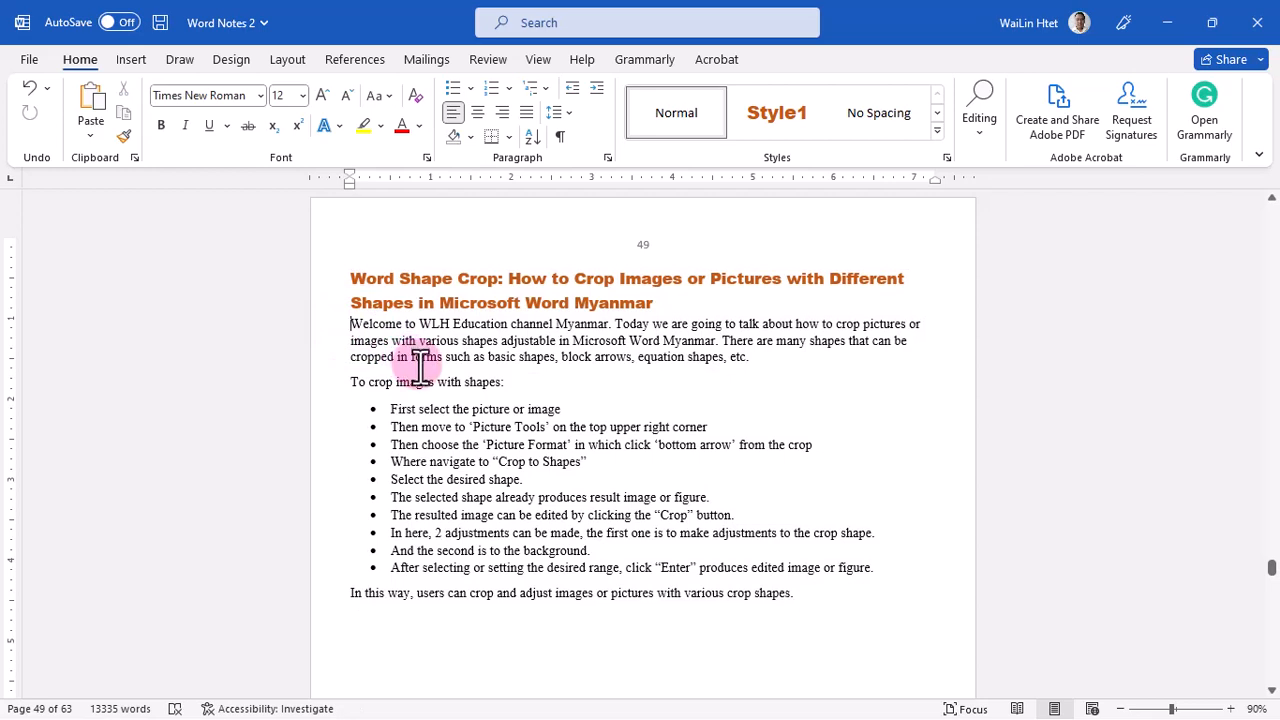
Place the insertion point at the start of the paragraph beginning "Welcome to WLH Education channel Myanmar", ready to insert content.
left_click(347, 324)
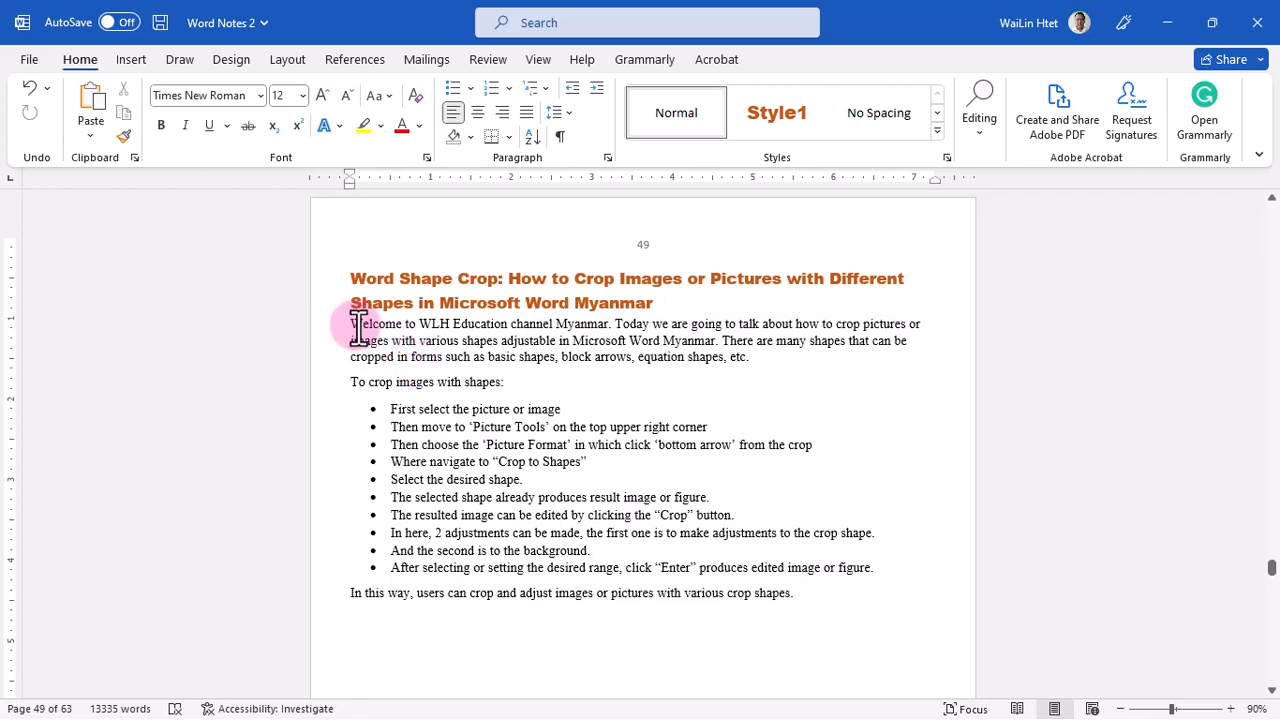
left_click(410, 414)
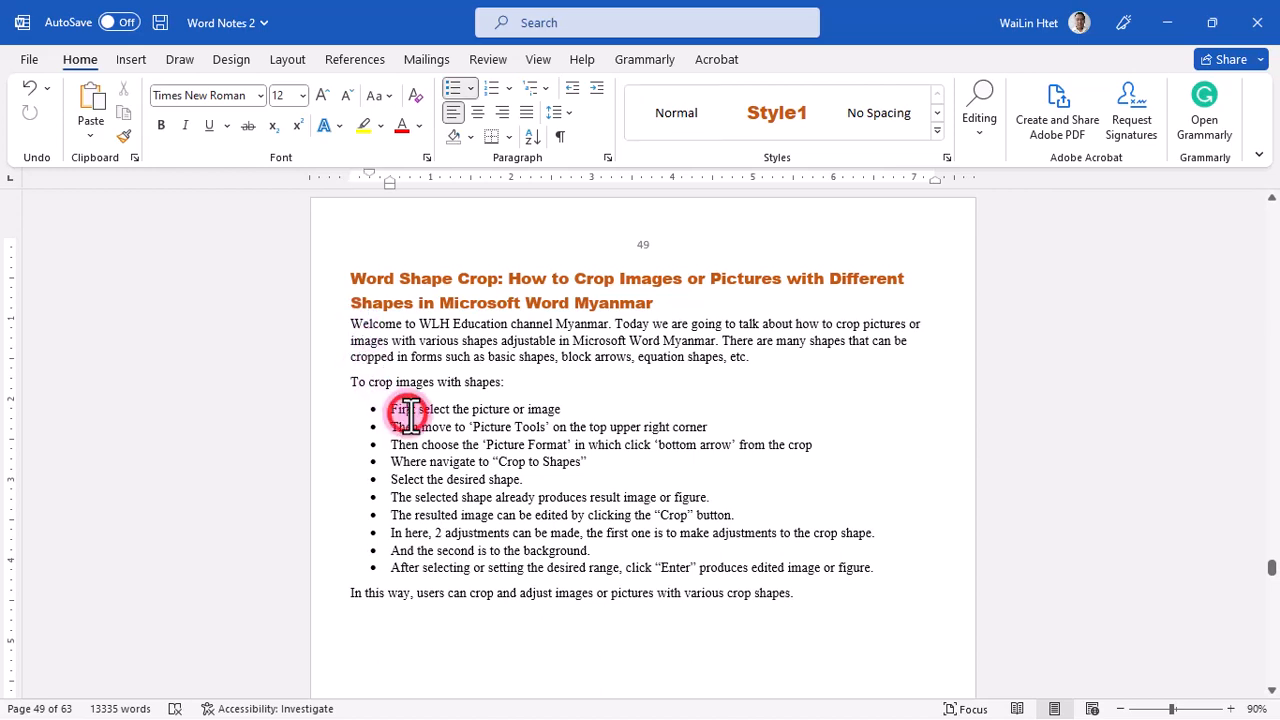
left_click(350, 324)
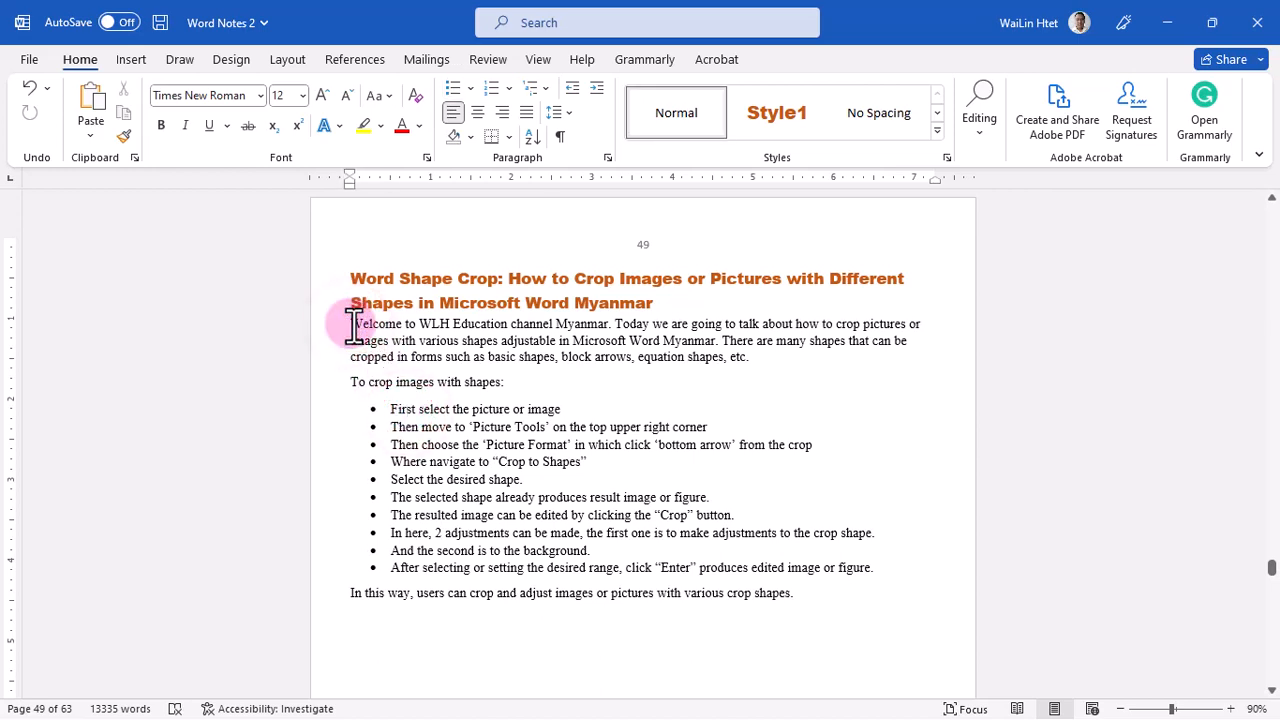
left_click(128, 62)
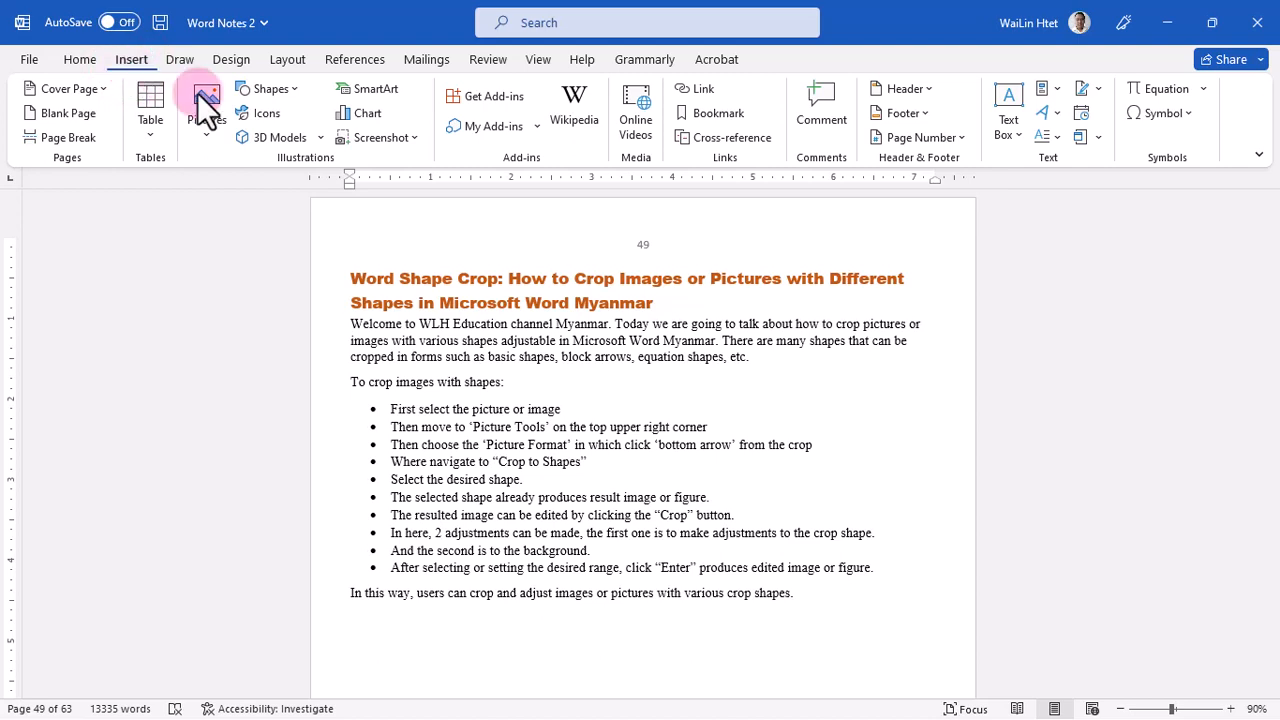
left_click(640, 134)
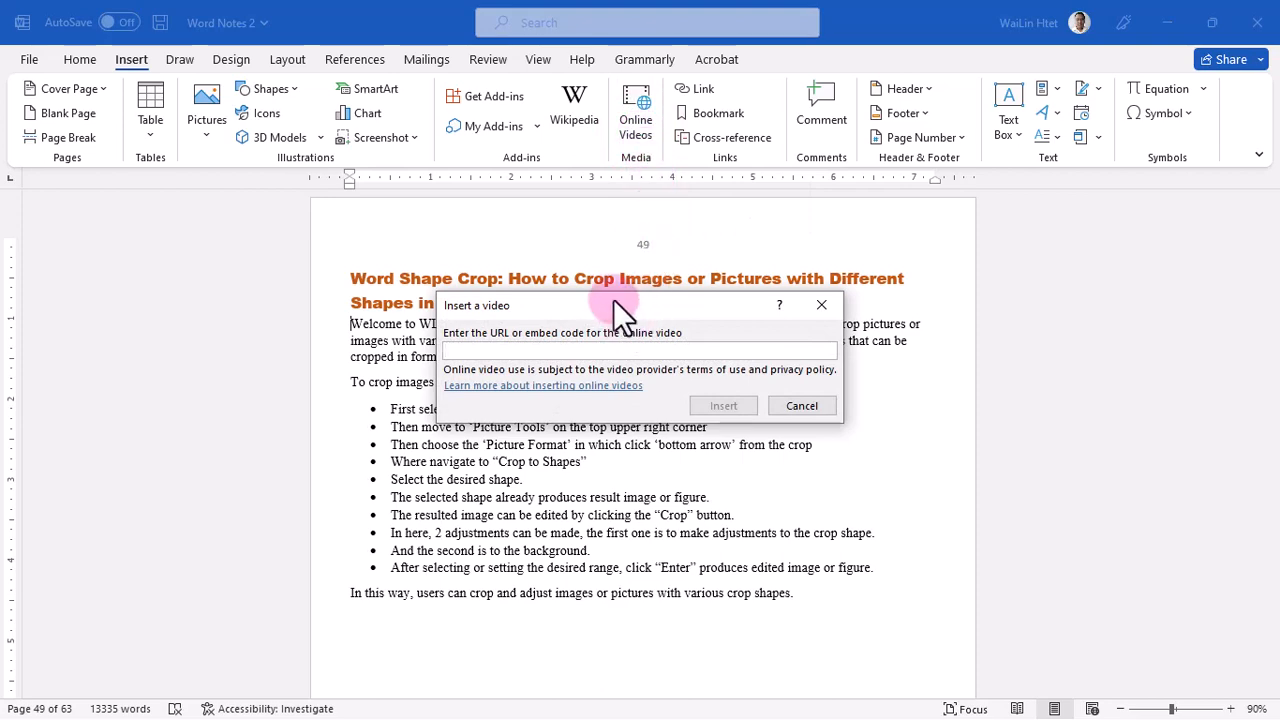
left_click_drag(613, 299, 990, 369)
left_click(835, 418)
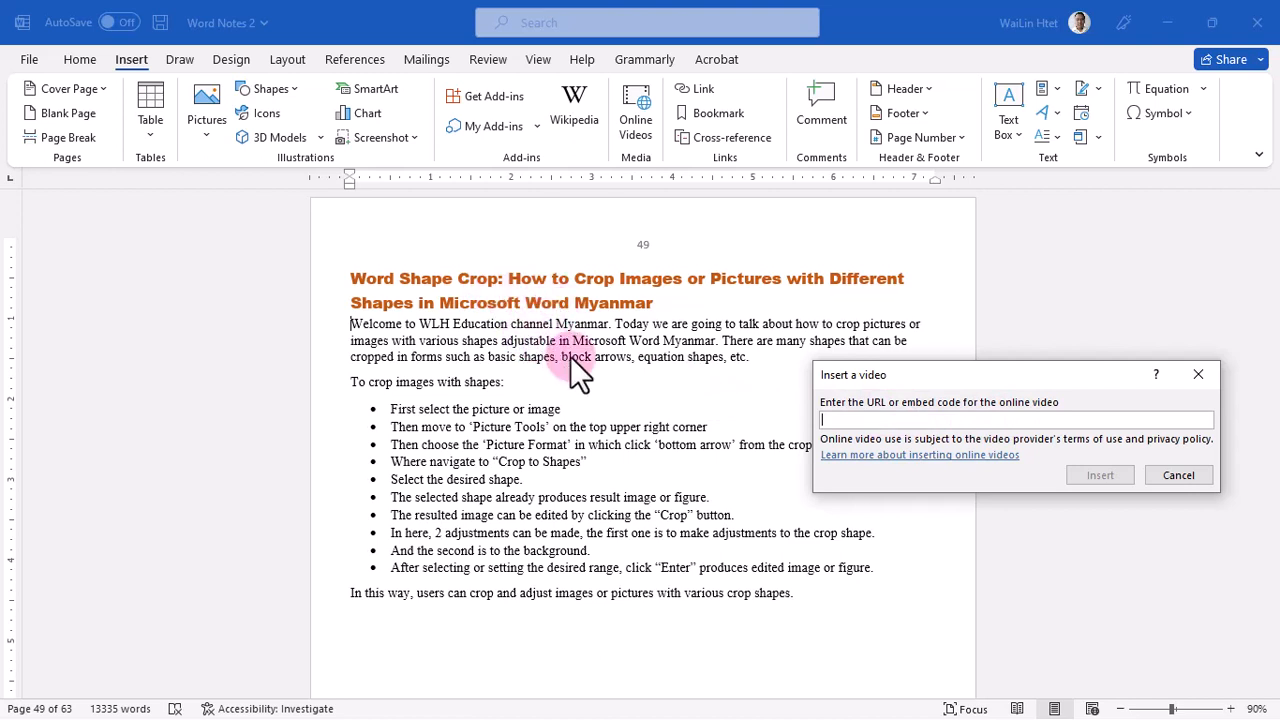
left_click(709, 366)
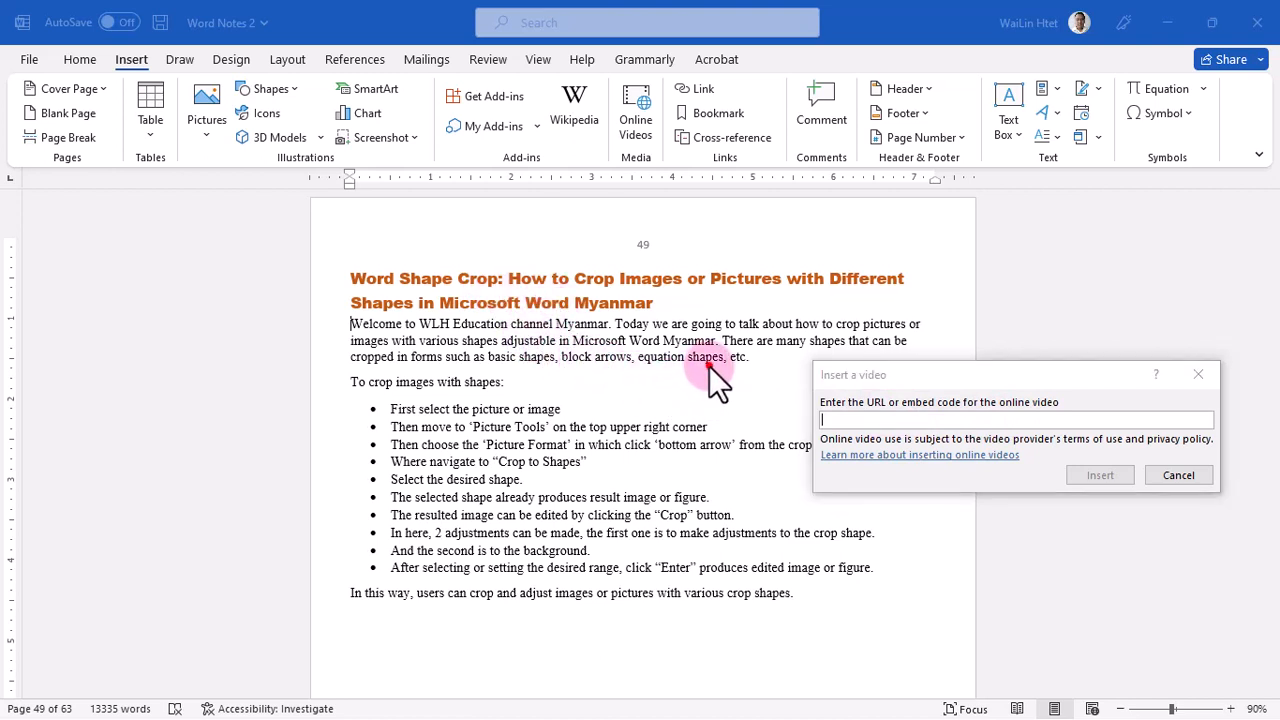
left_click(1197, 377)
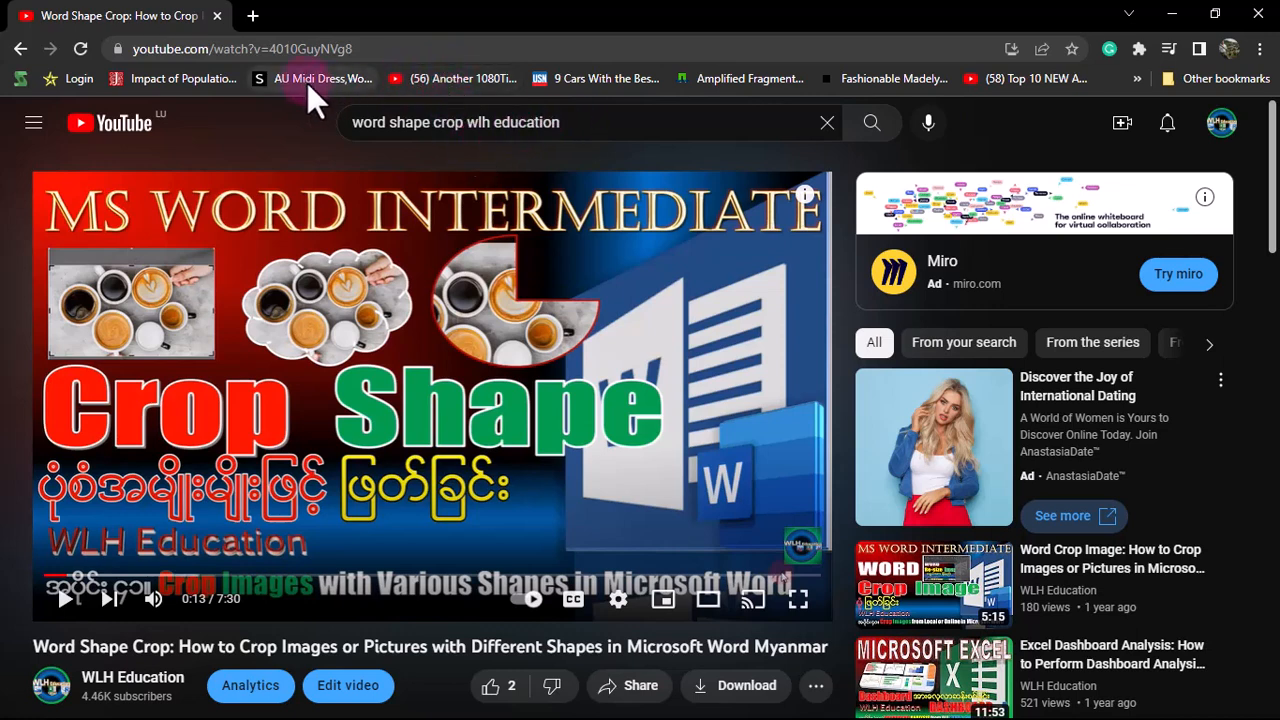
Copy the full web address of the "Word Shape Crop" YouTube video open in the browser.
left_click(385, 48)
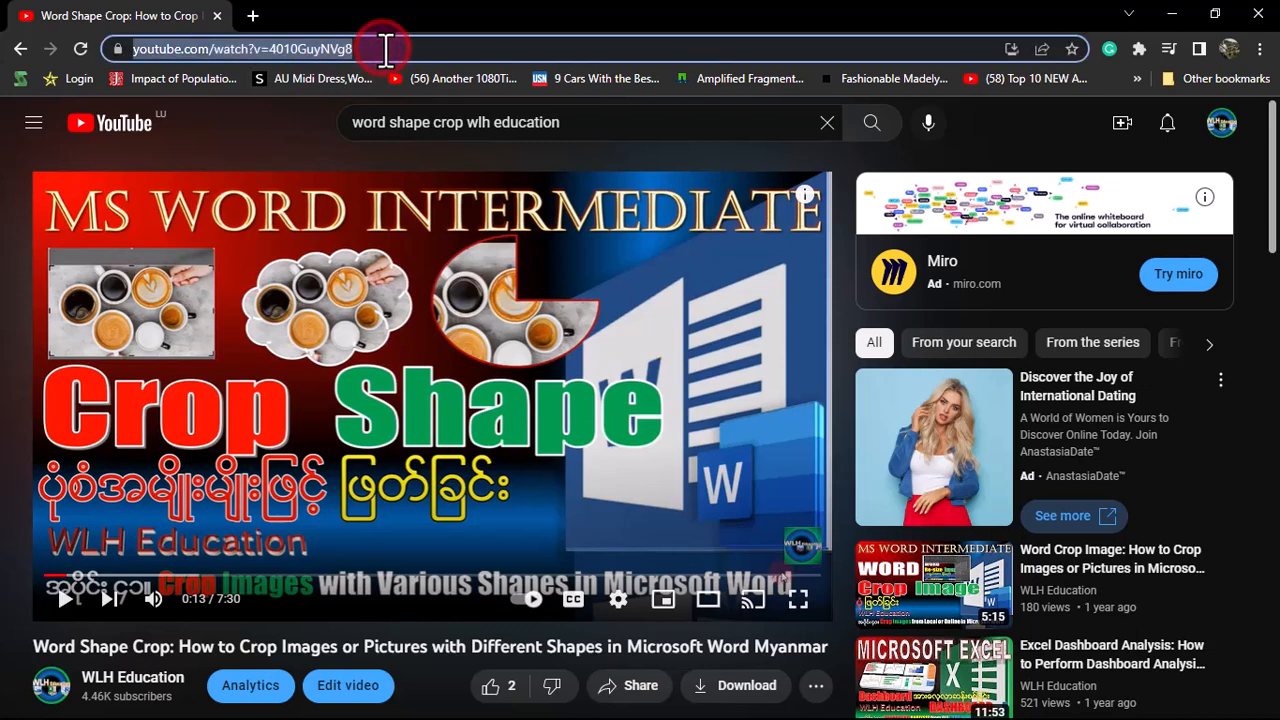
left_click(403, 48)
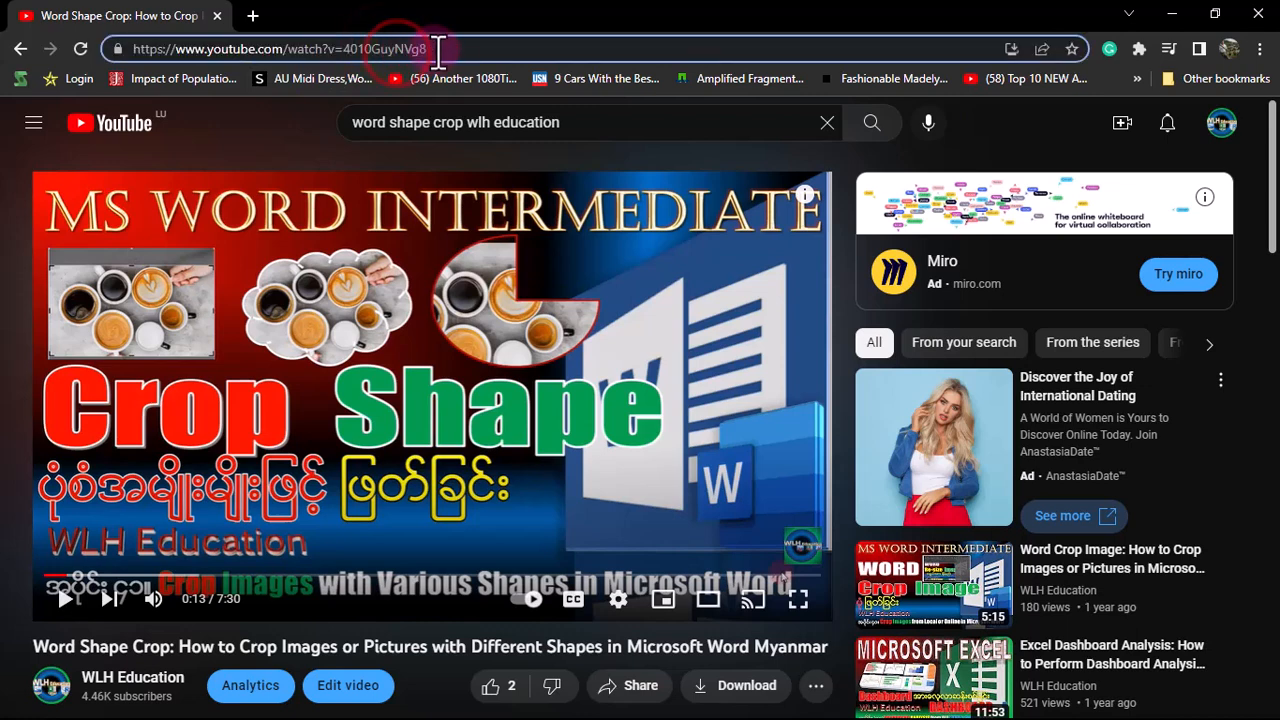
left_click_drag(447, 48, 112, 47)
key("ctrl+c")
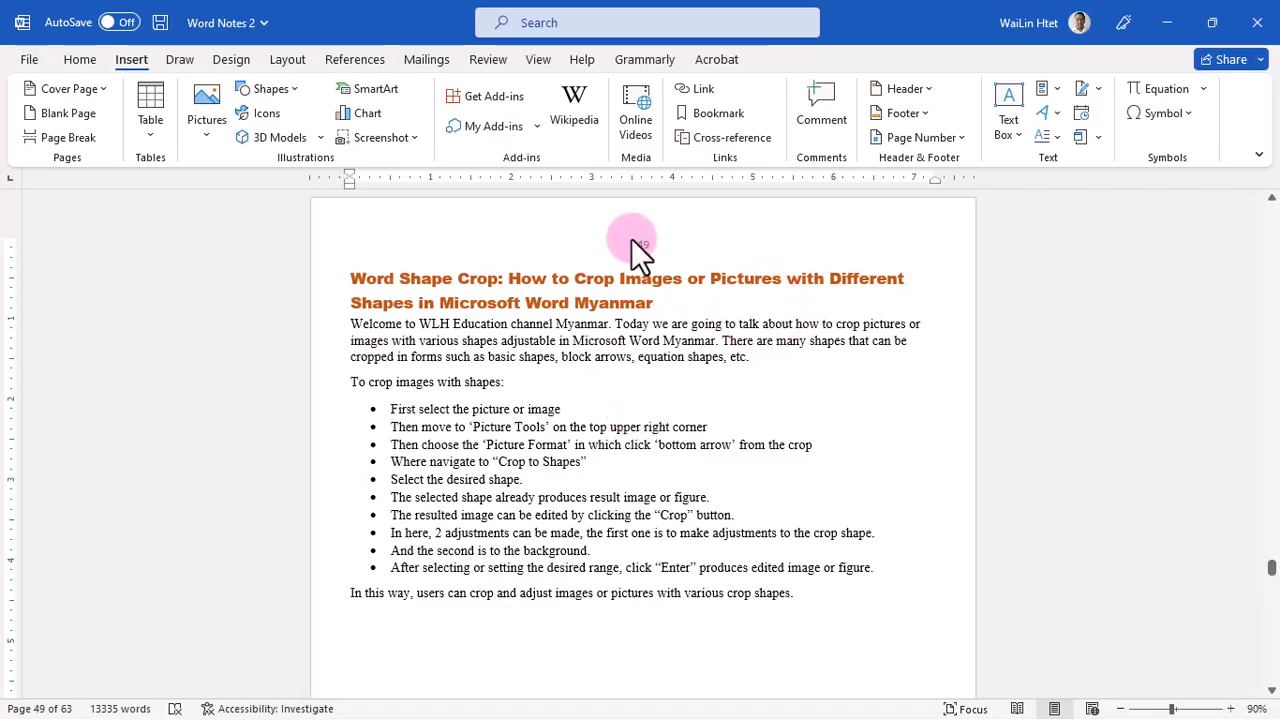
left_click(635, 124)
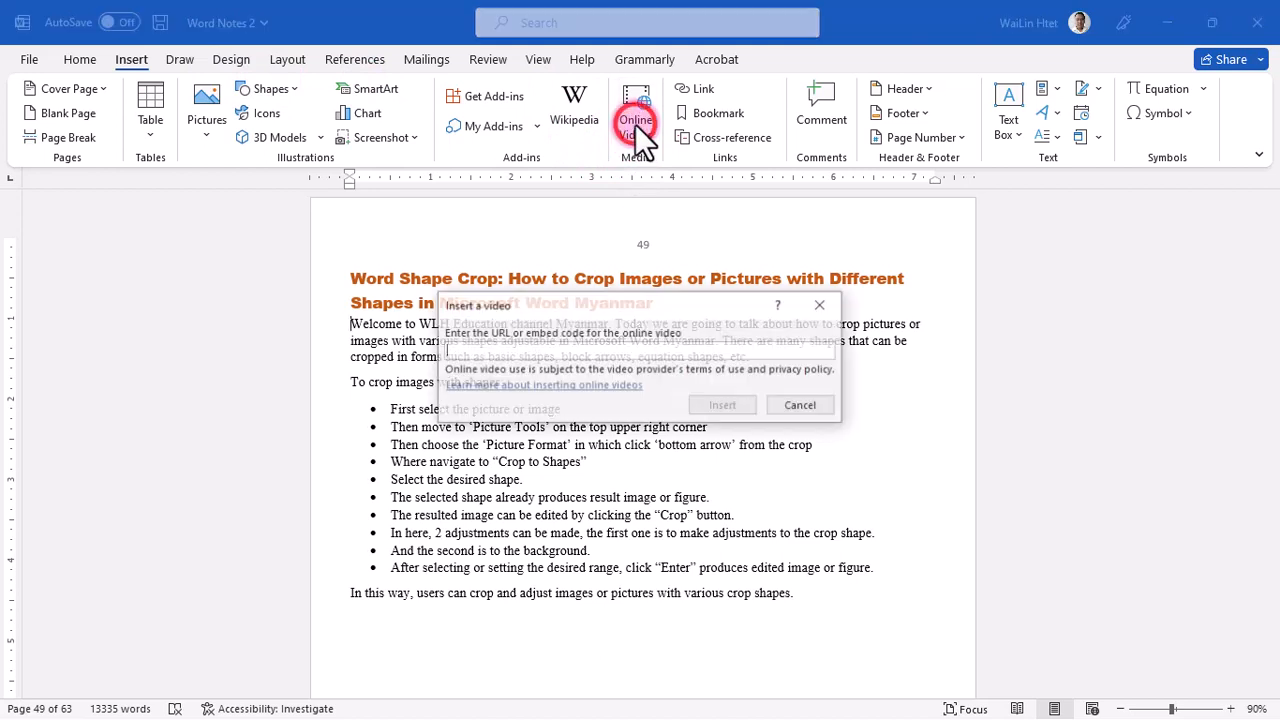
left_click(494, 348)
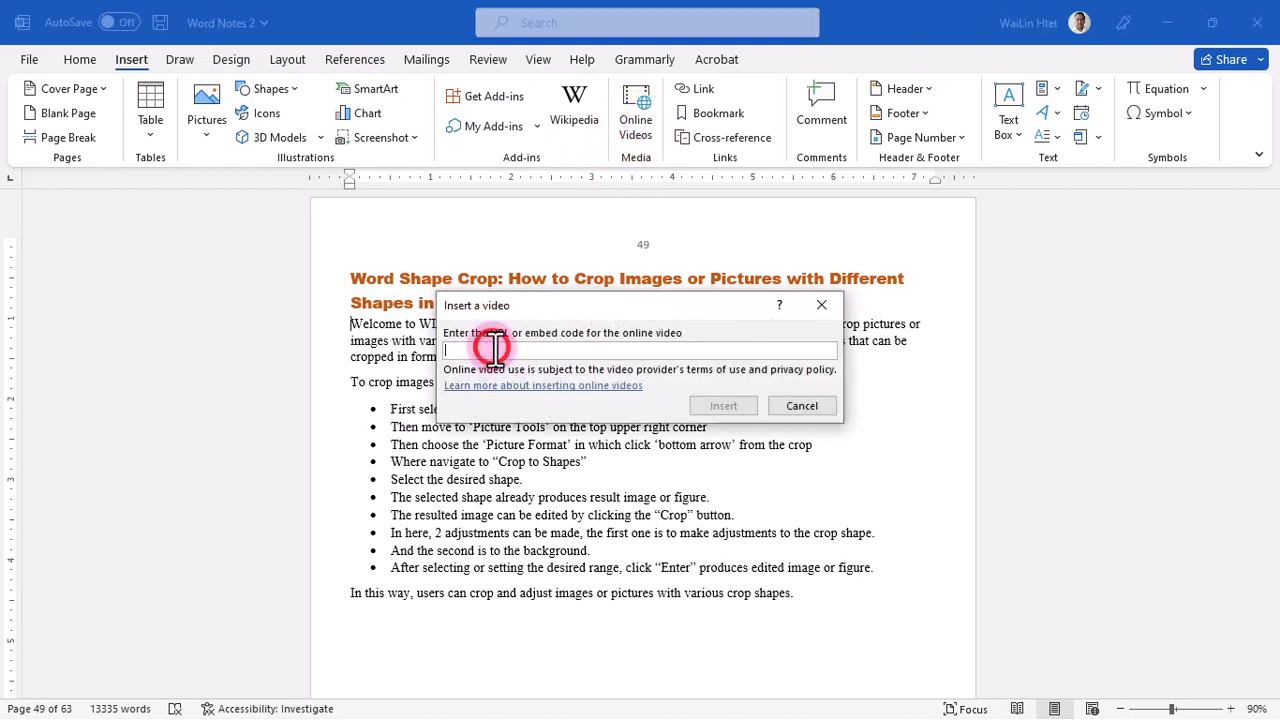
key("ctrl+v")
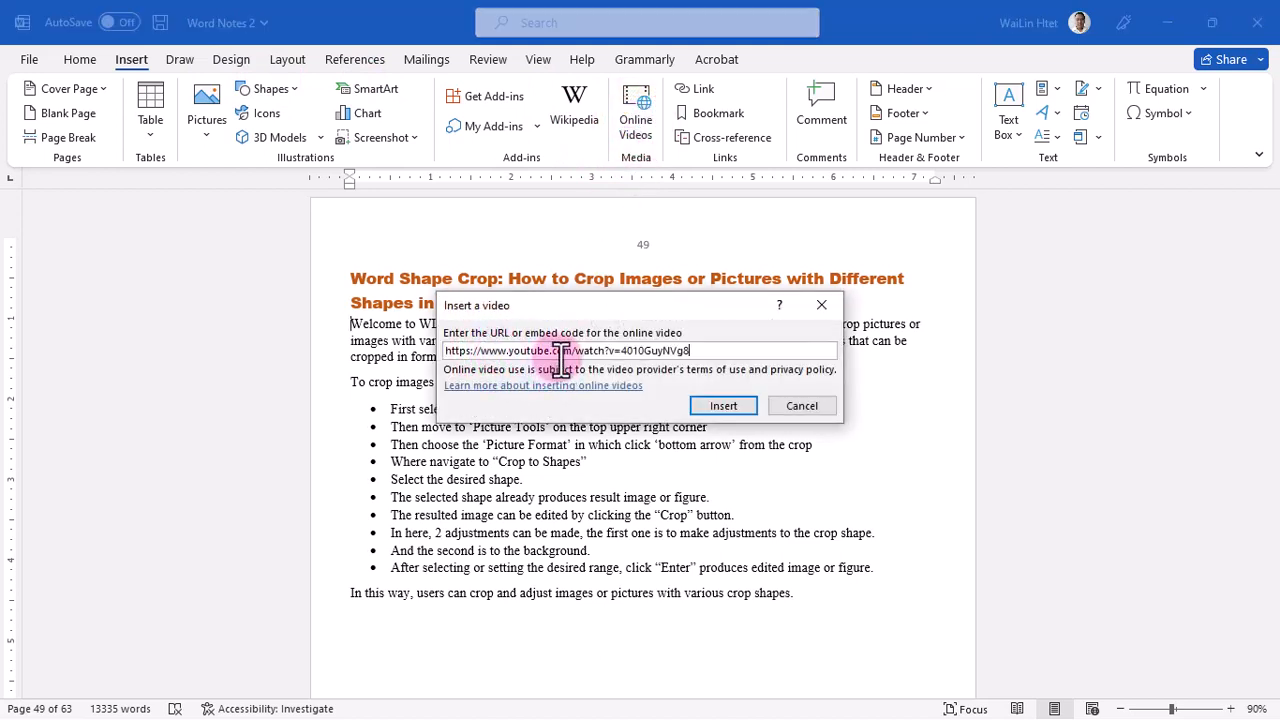
left_click(712, 407)
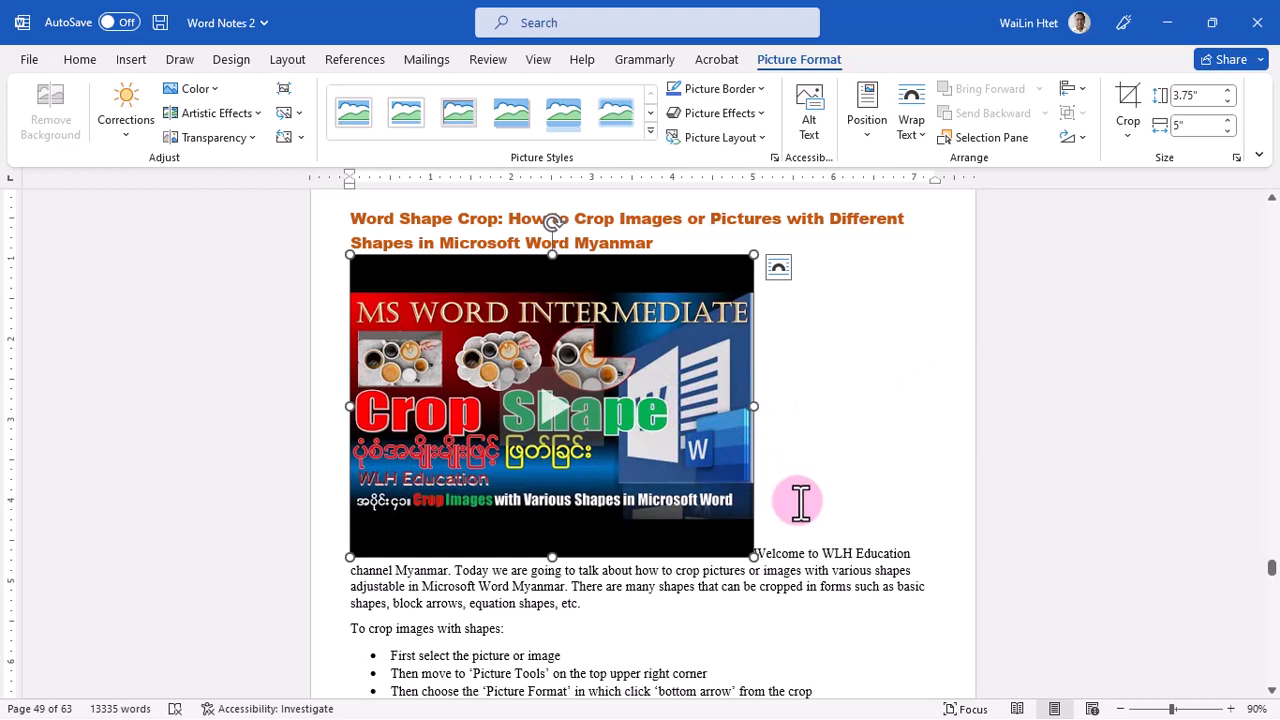
left_click(1085, 437)
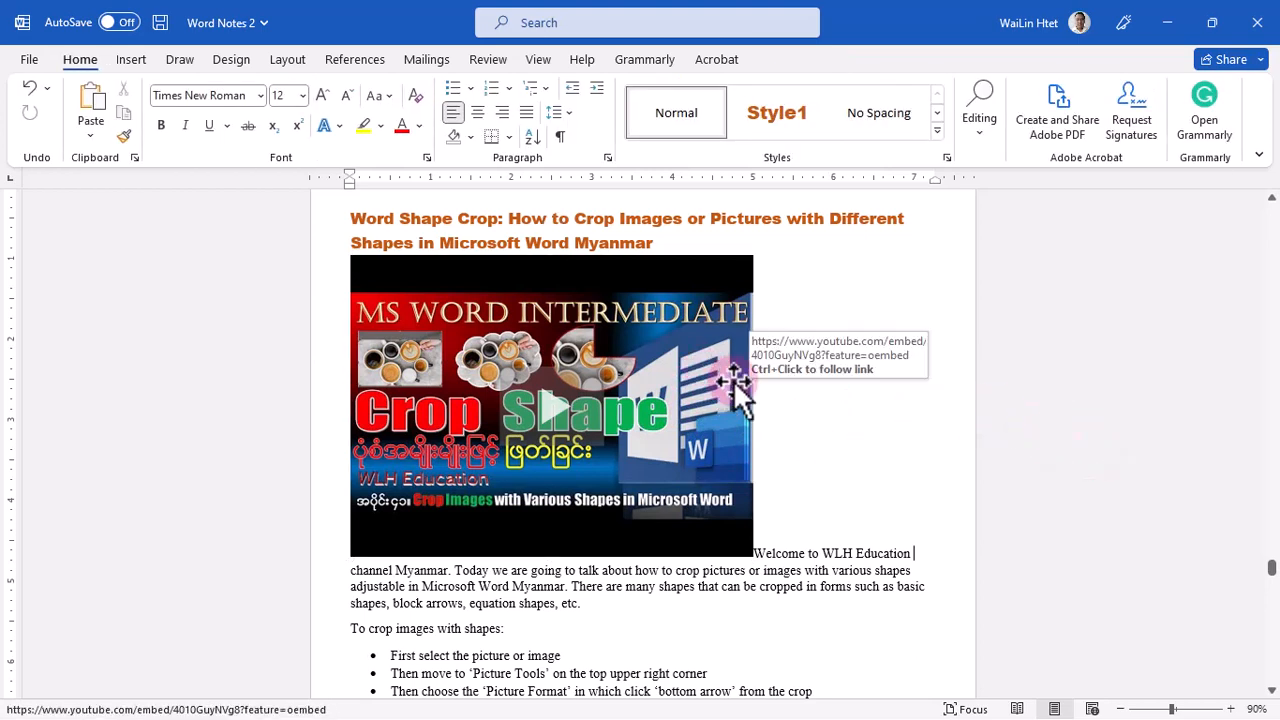
Shrink the inserted video proportionally to about 2.87" high by 3.82" wide and set its text wrapping to Square.
left_click(728, 269)
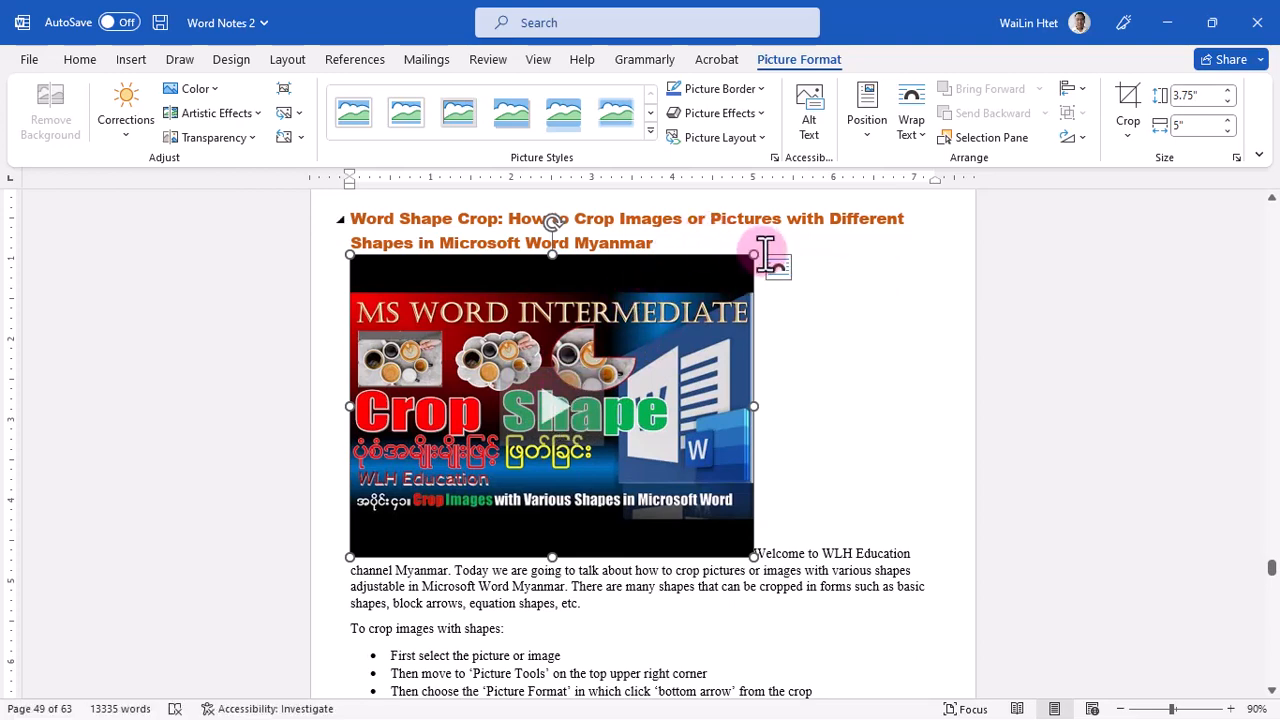
left_click_drag(755, 255, 554, 329)
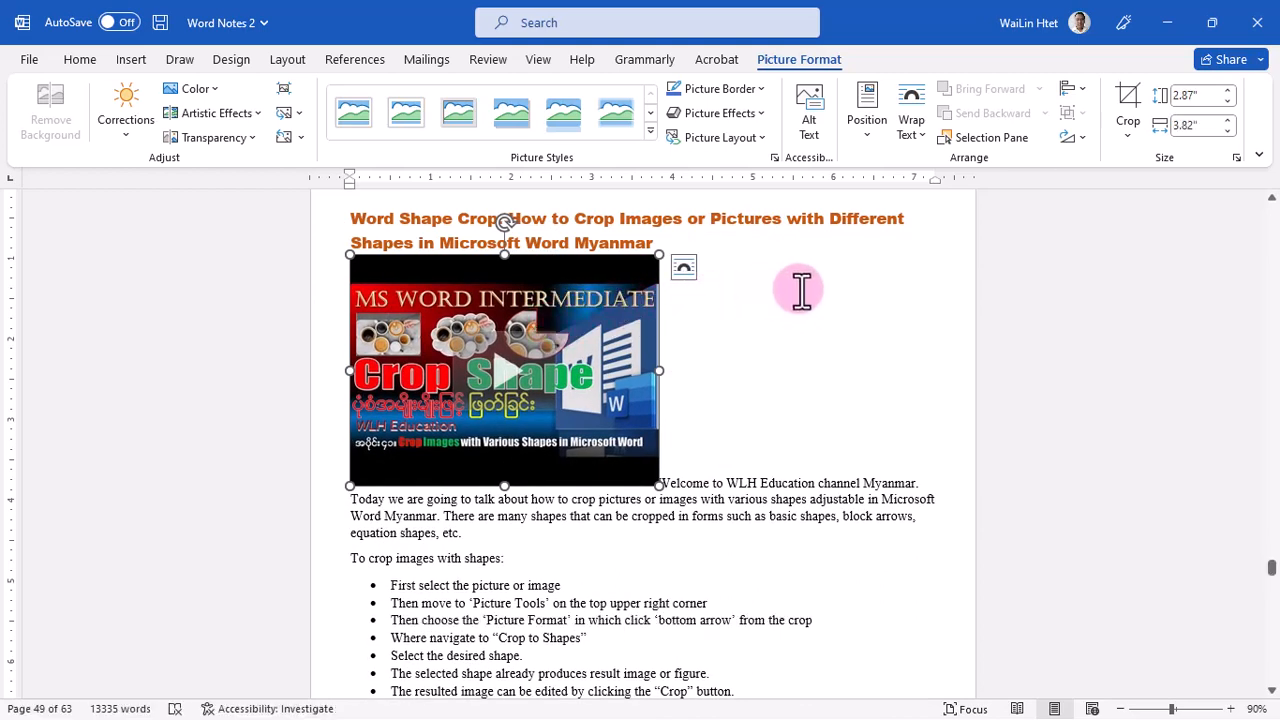
left_click(915, 135)
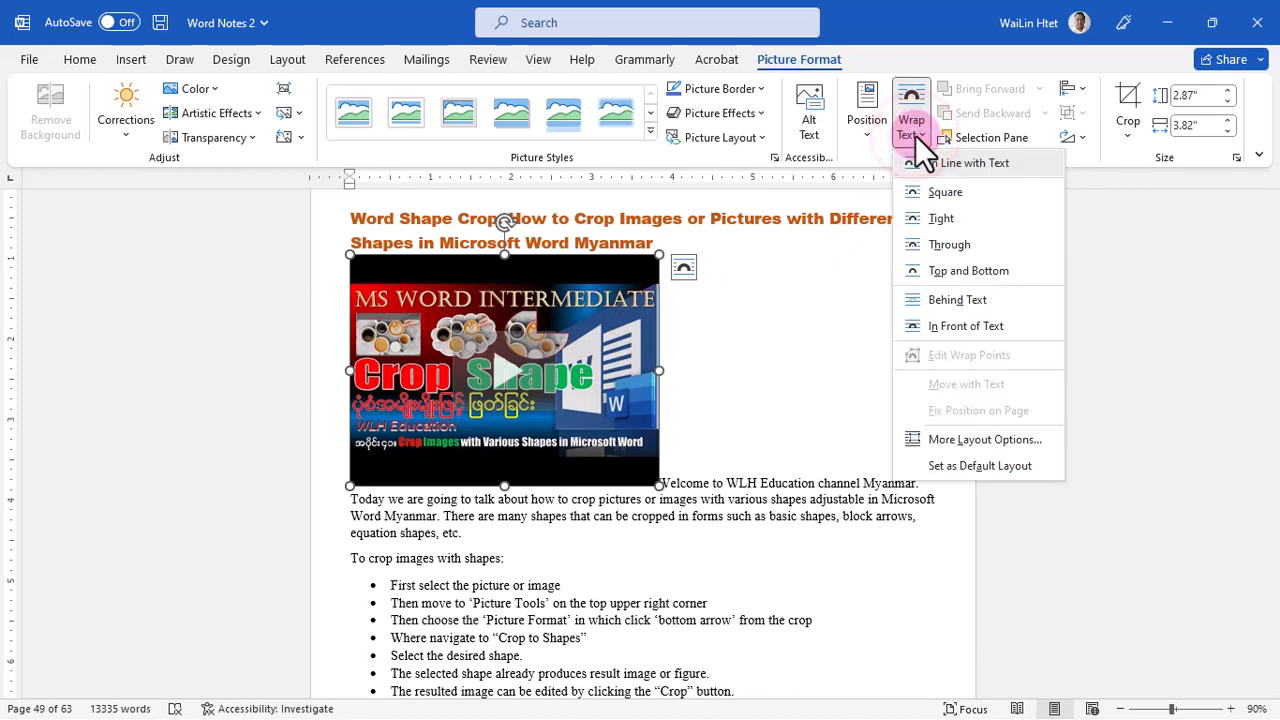
left_click(932, 195)
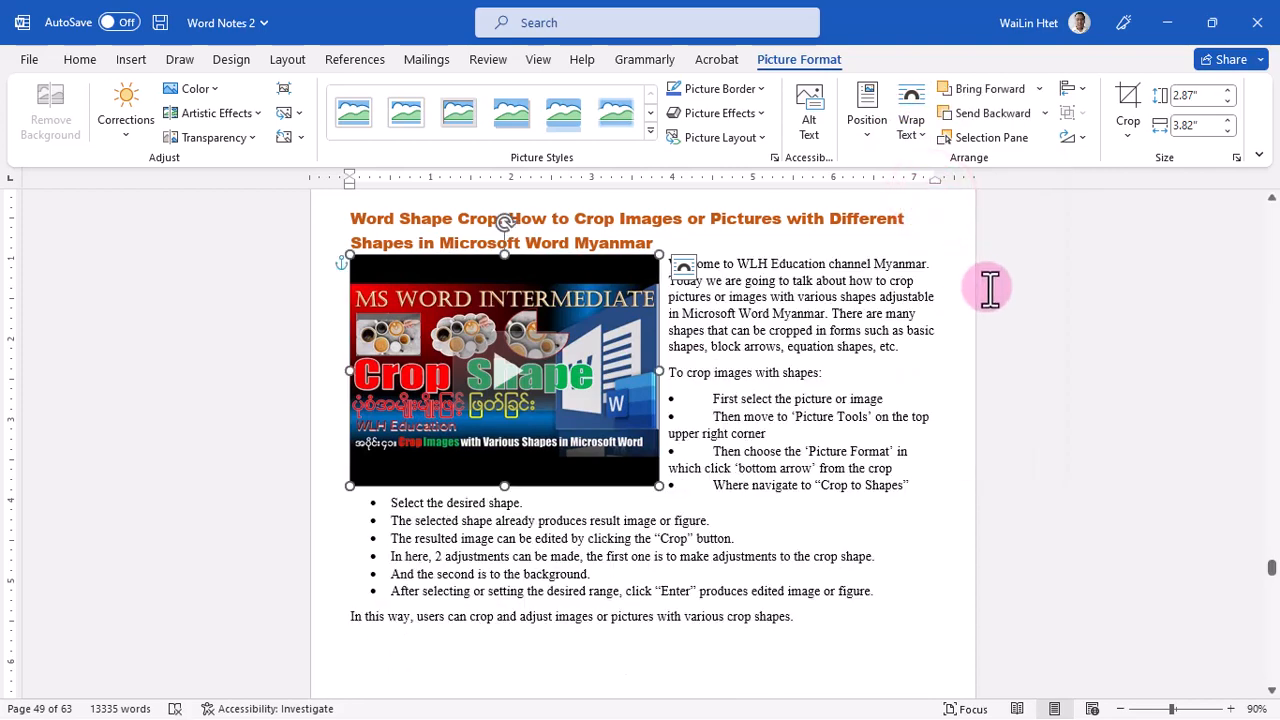
left_click(1013, 337)
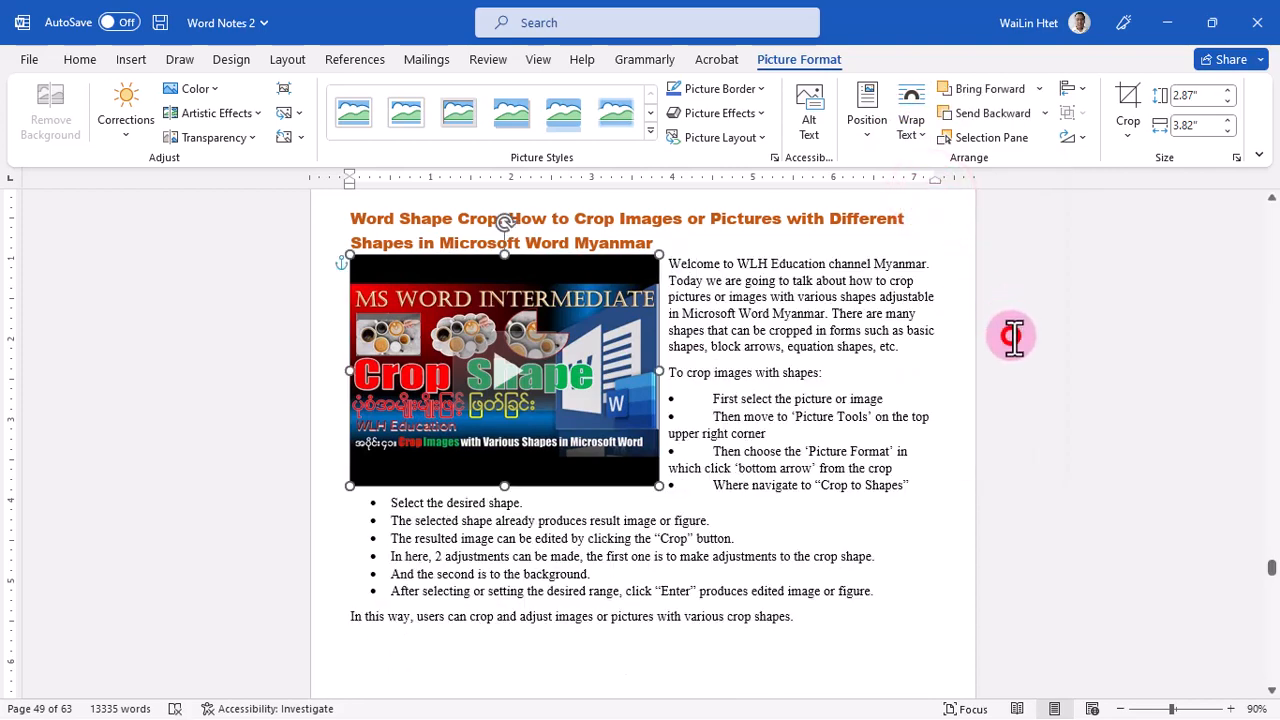
Apply the Drop Shadow Rectangle picture style to the video and view how it sits on the page.
left_click(628, 268)
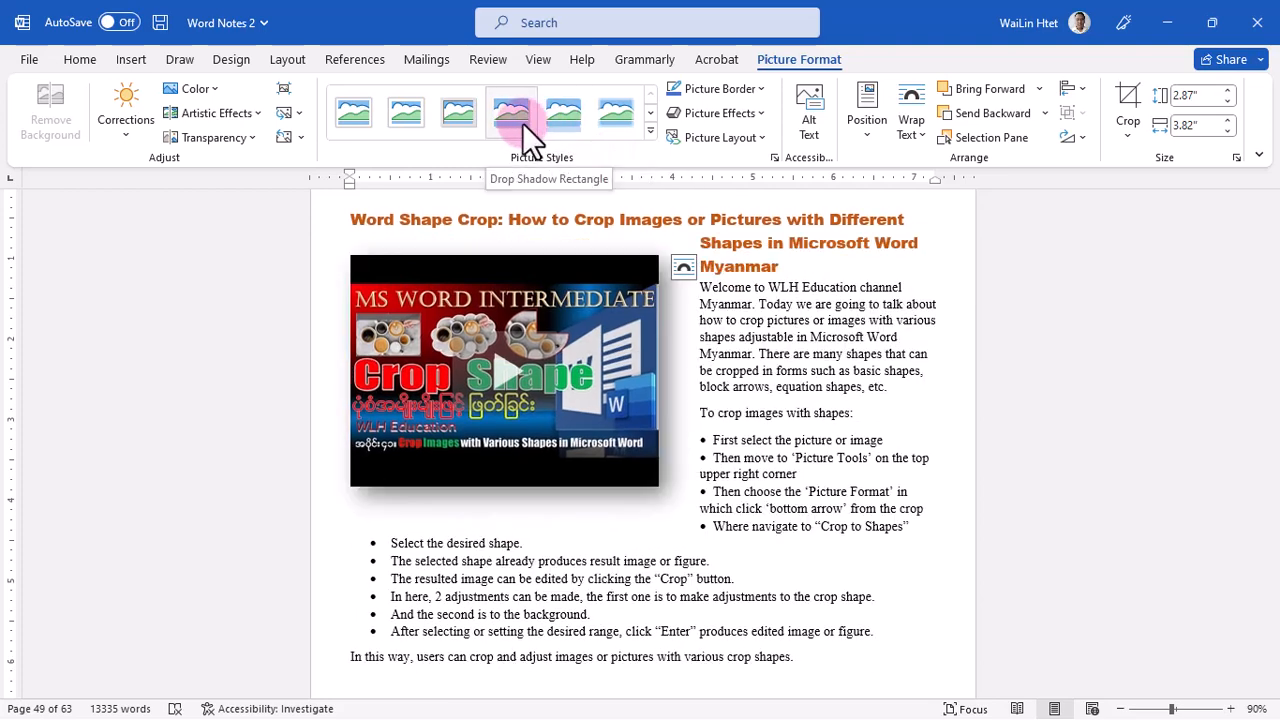
left_click(522, 123)
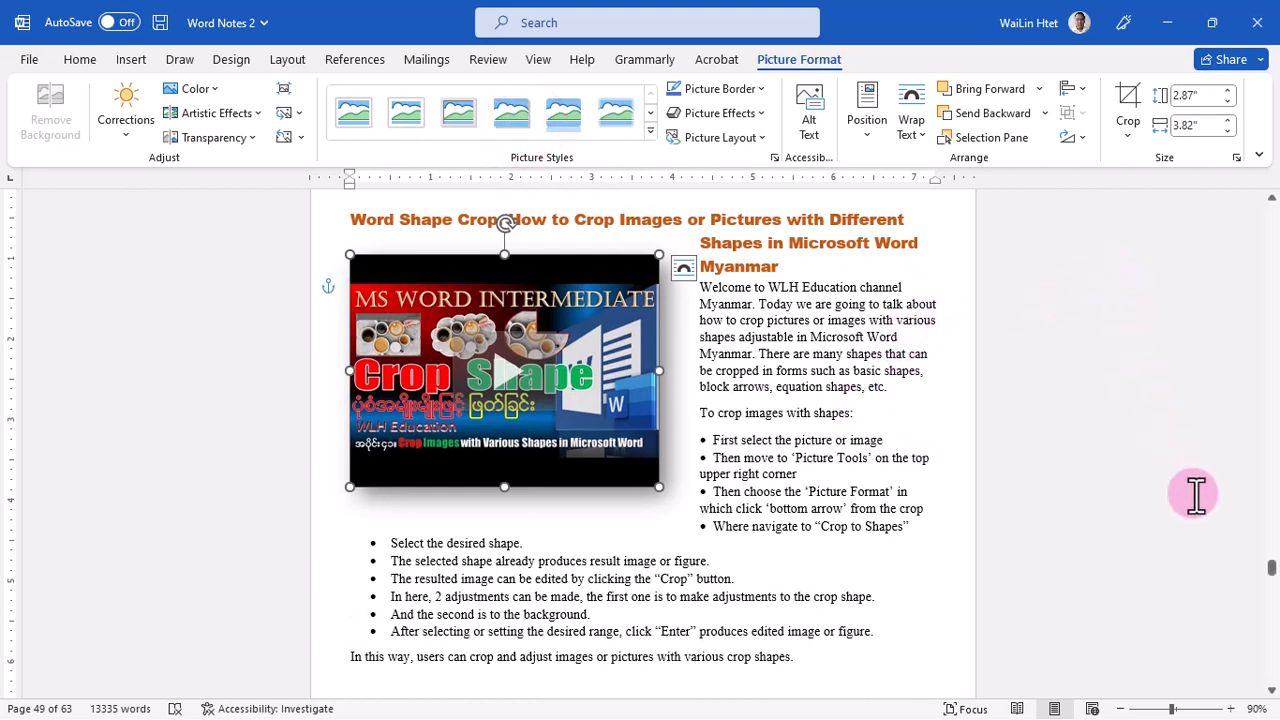
left_click(1271, 690)
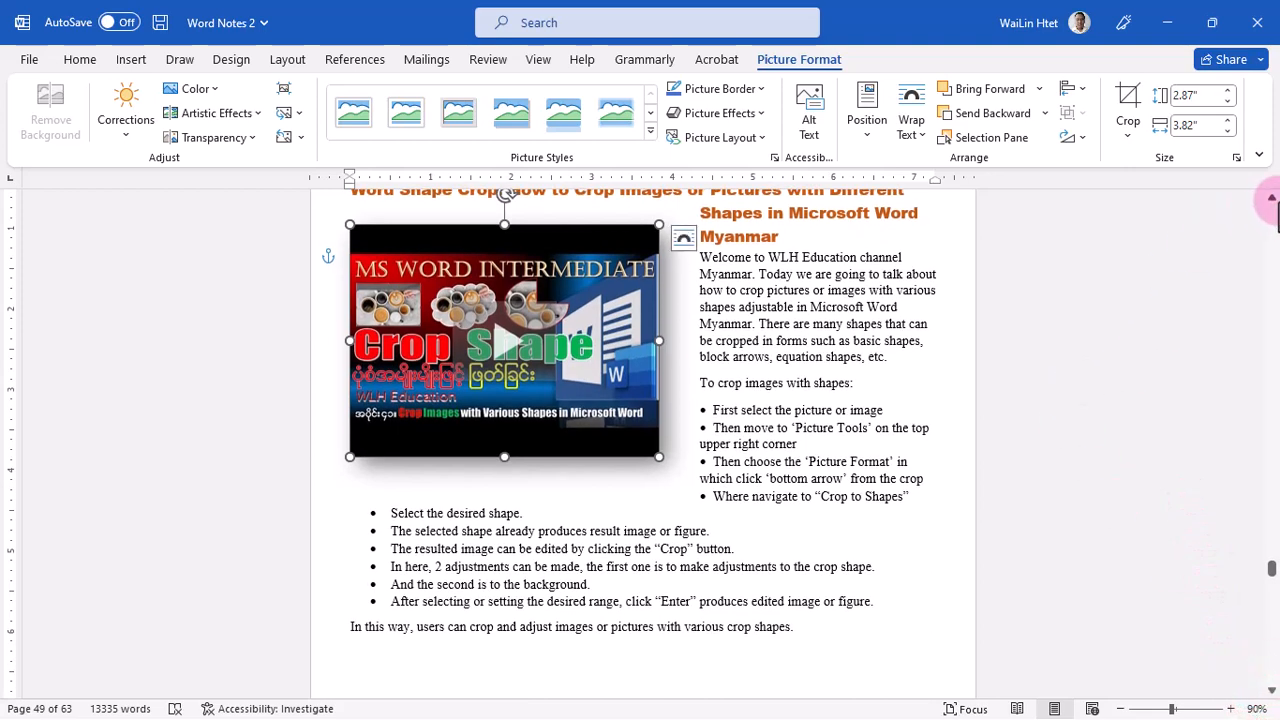
left_click(1271, 198)
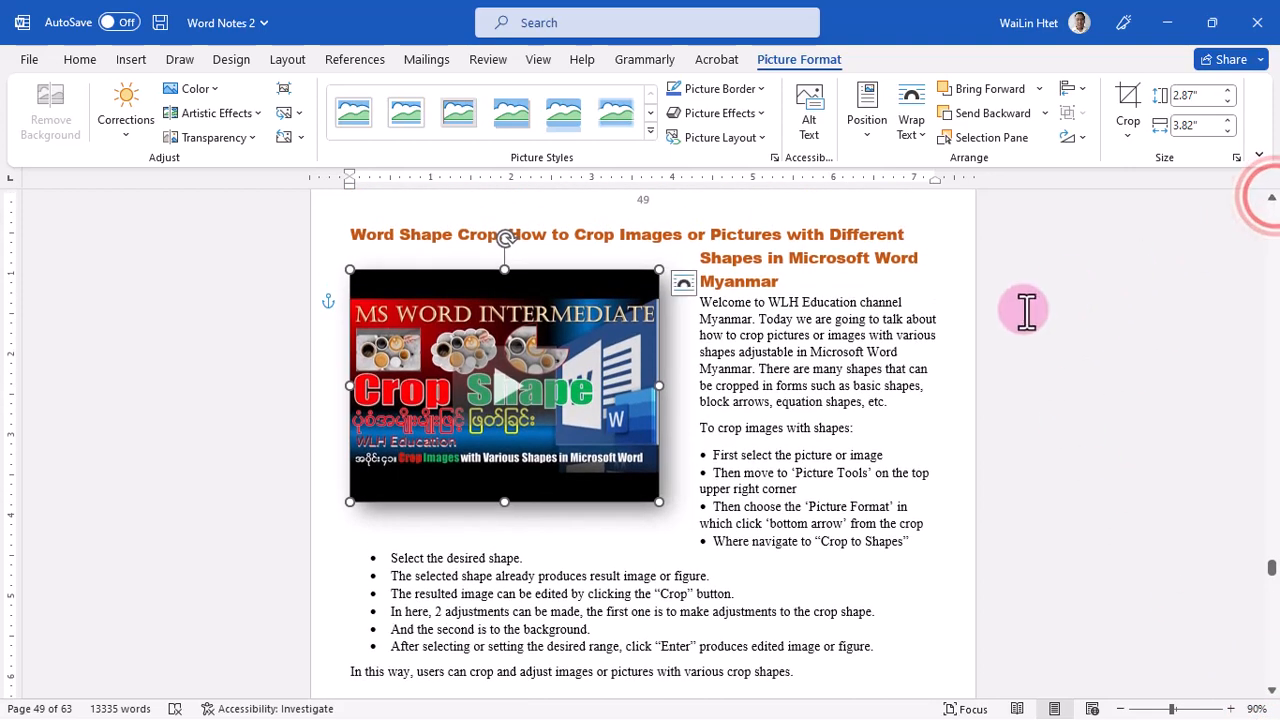
left_click(965, 375)
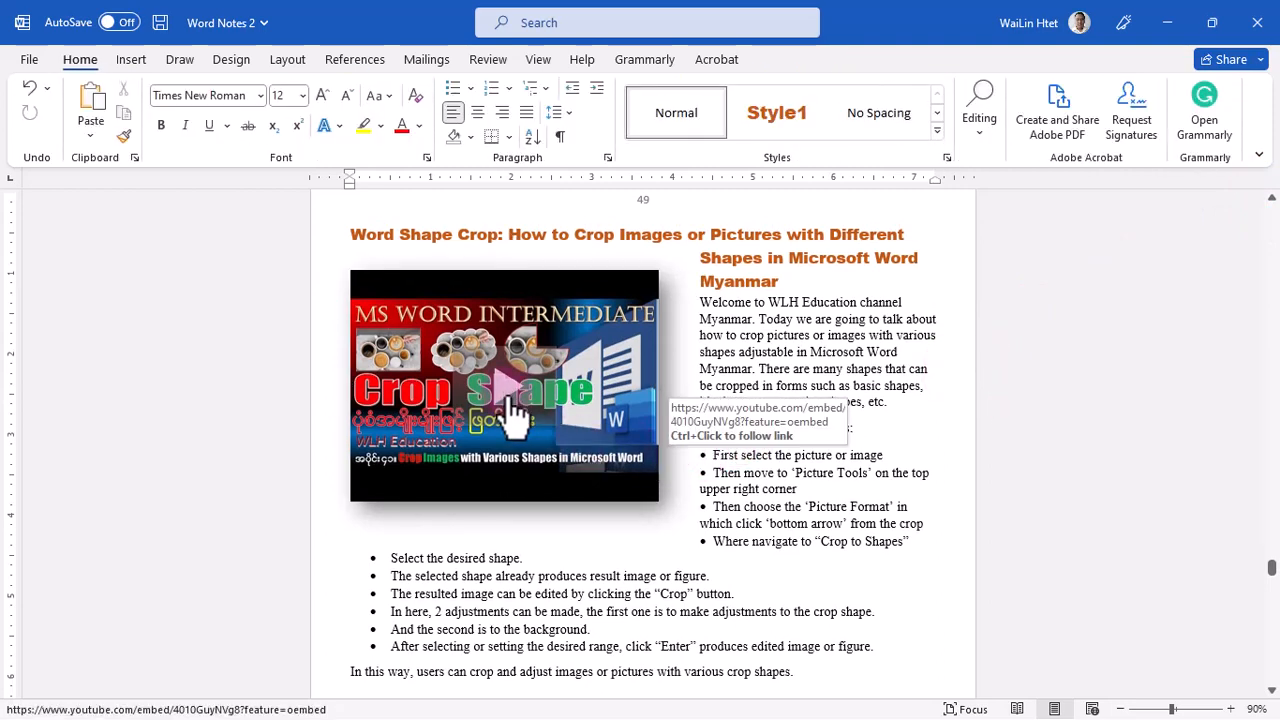
Apply the soft-edged rectangle picture style to the video and set its picture border to the standard color Green.
left_click(372, 296)
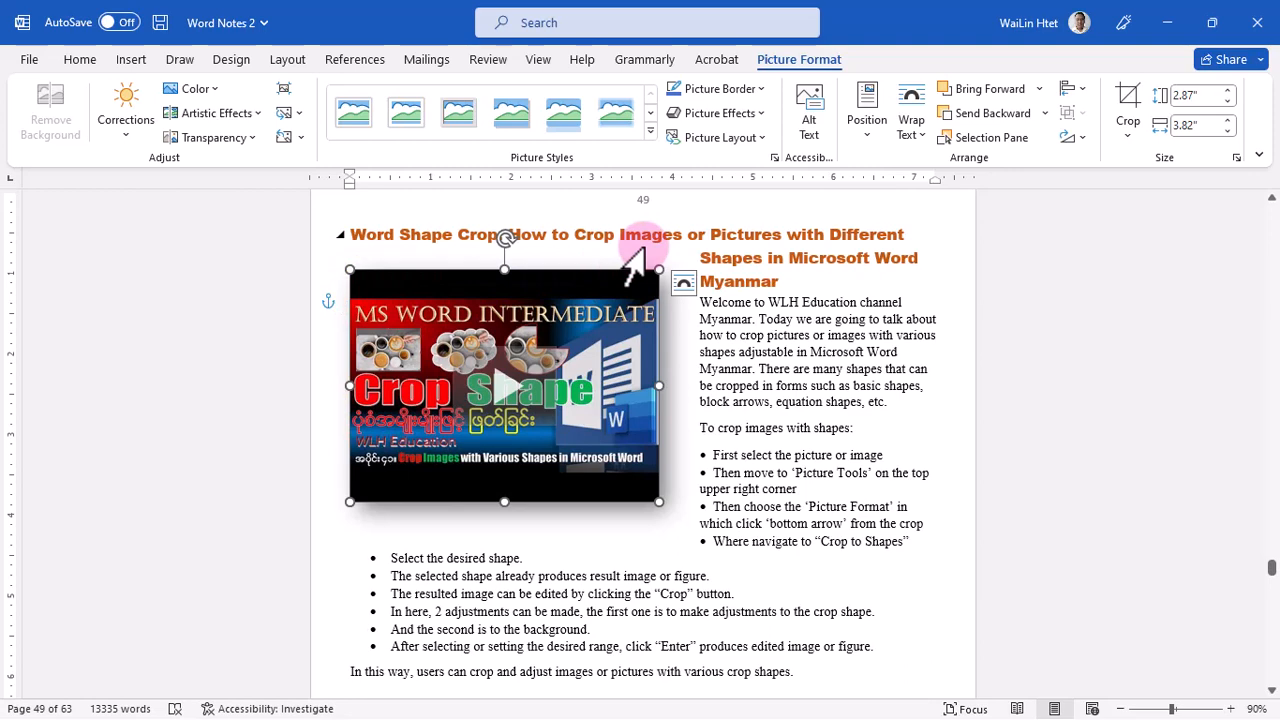
left_click(626, 124)
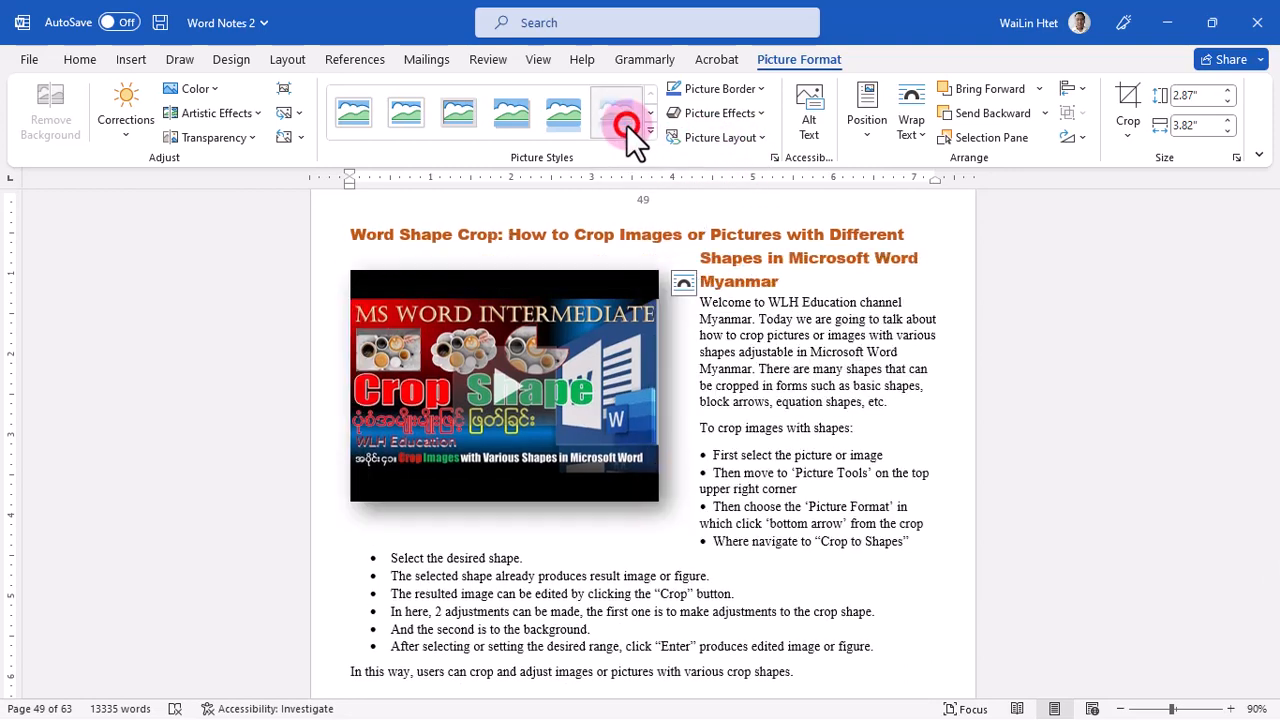
left_click(759, 89)
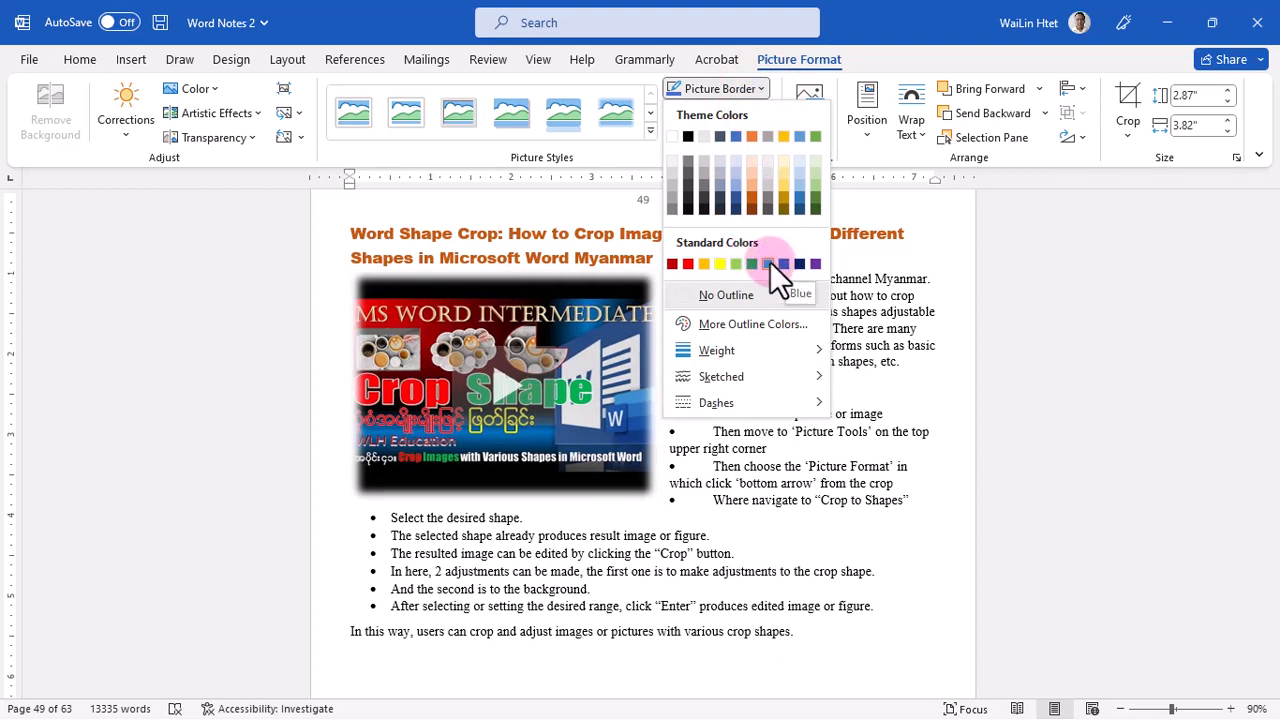
left_click(756, 260)
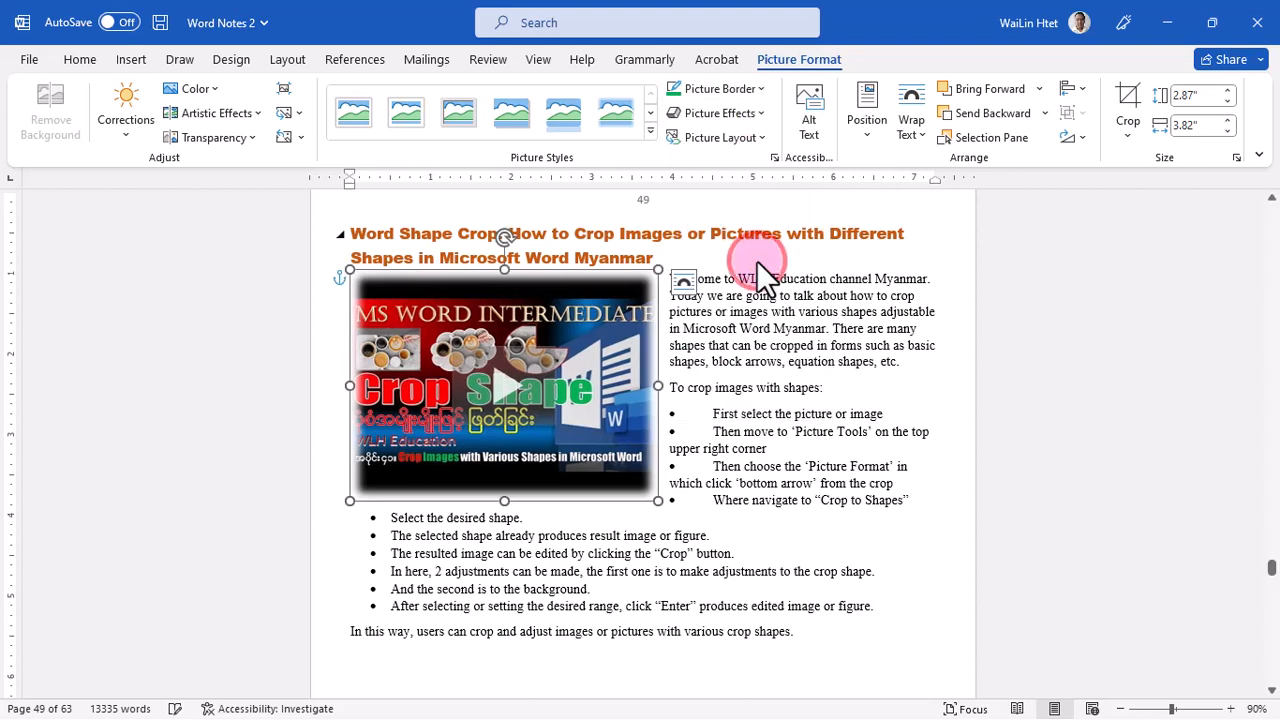
Play the embedded video within the document, skip ahead slightly, close the player, and reselect the video.
left_click(506, 392)
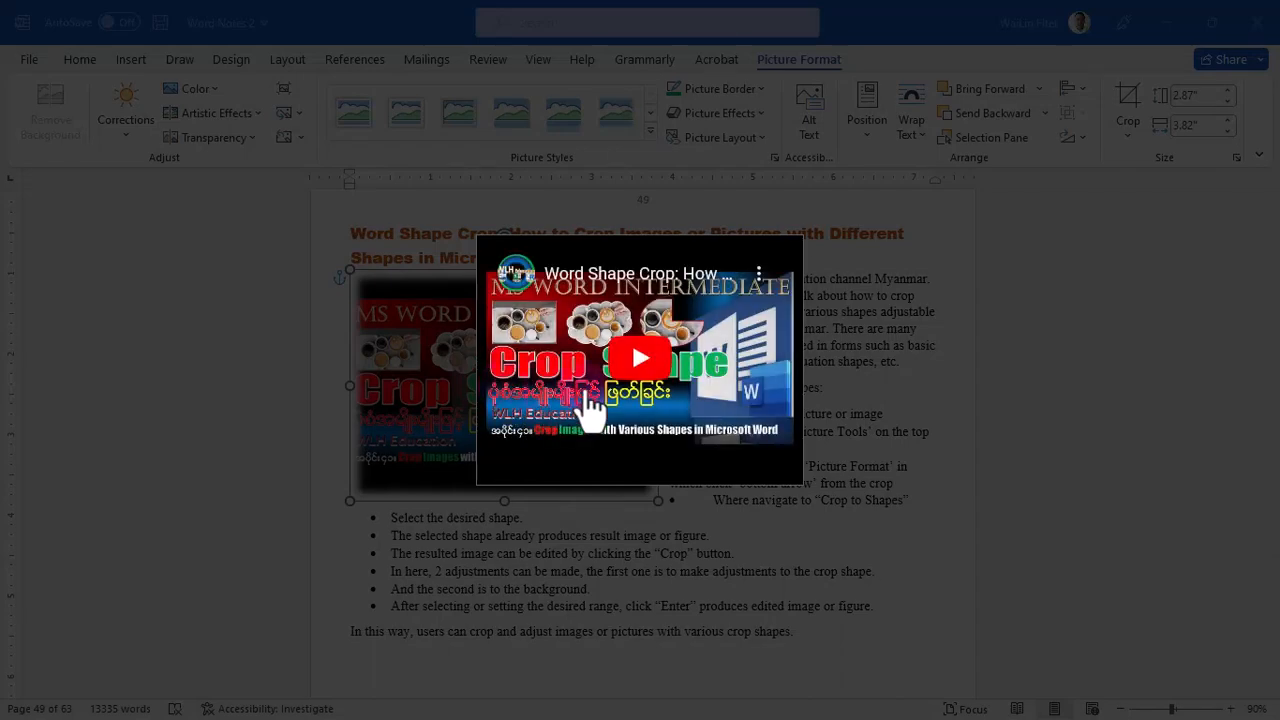
left_click(641, 378)
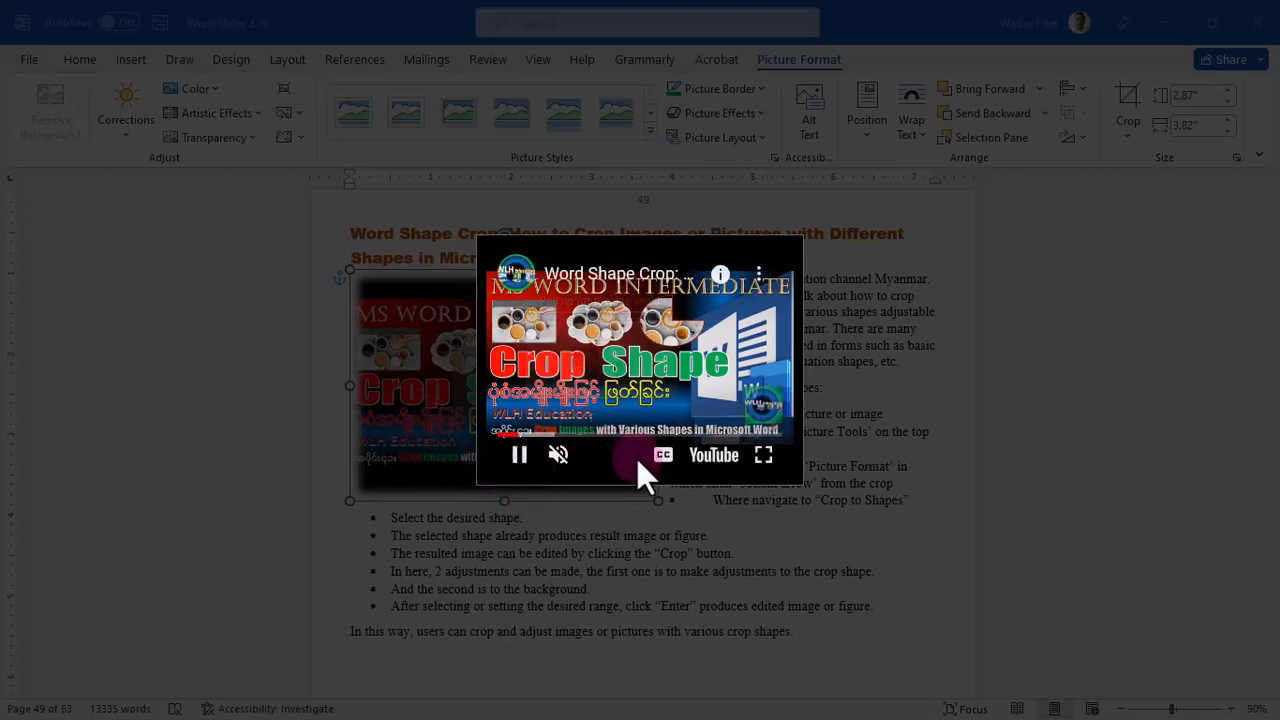
left_click_drag(530, 434, 546, 436)
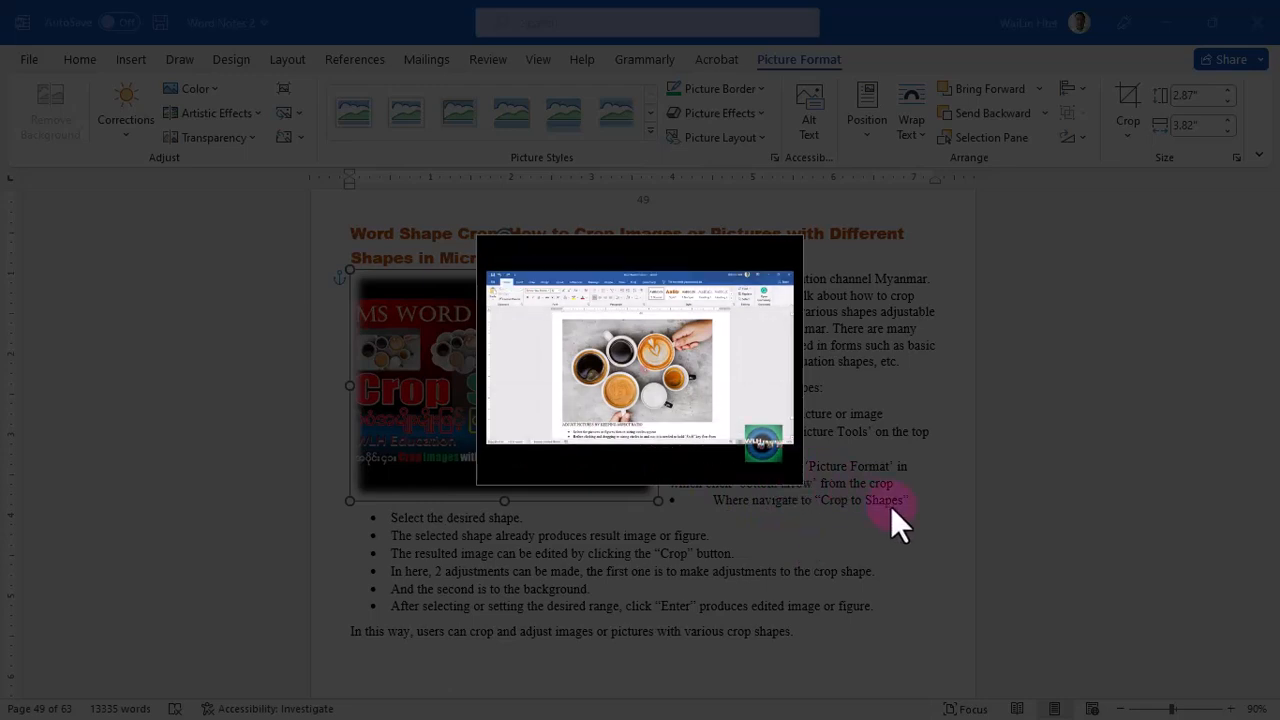
left_click(843, 547)
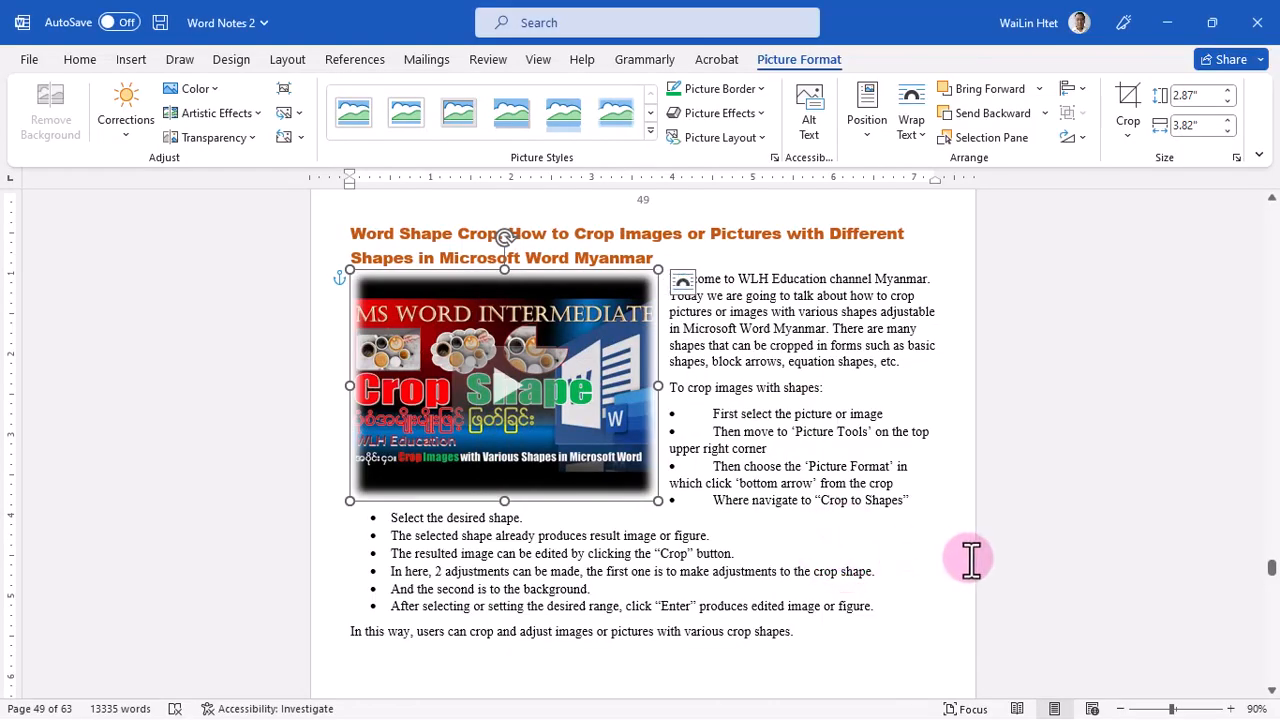
left_click(921, 547)
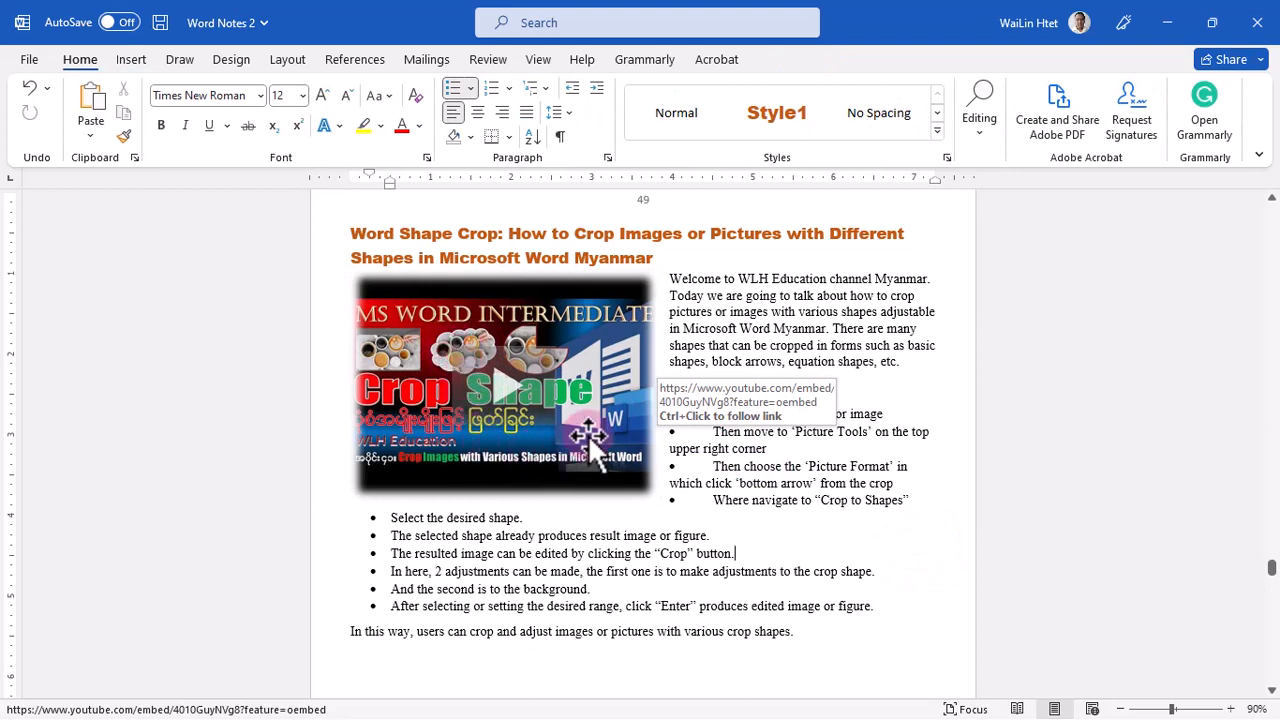
left_click(621, 291)
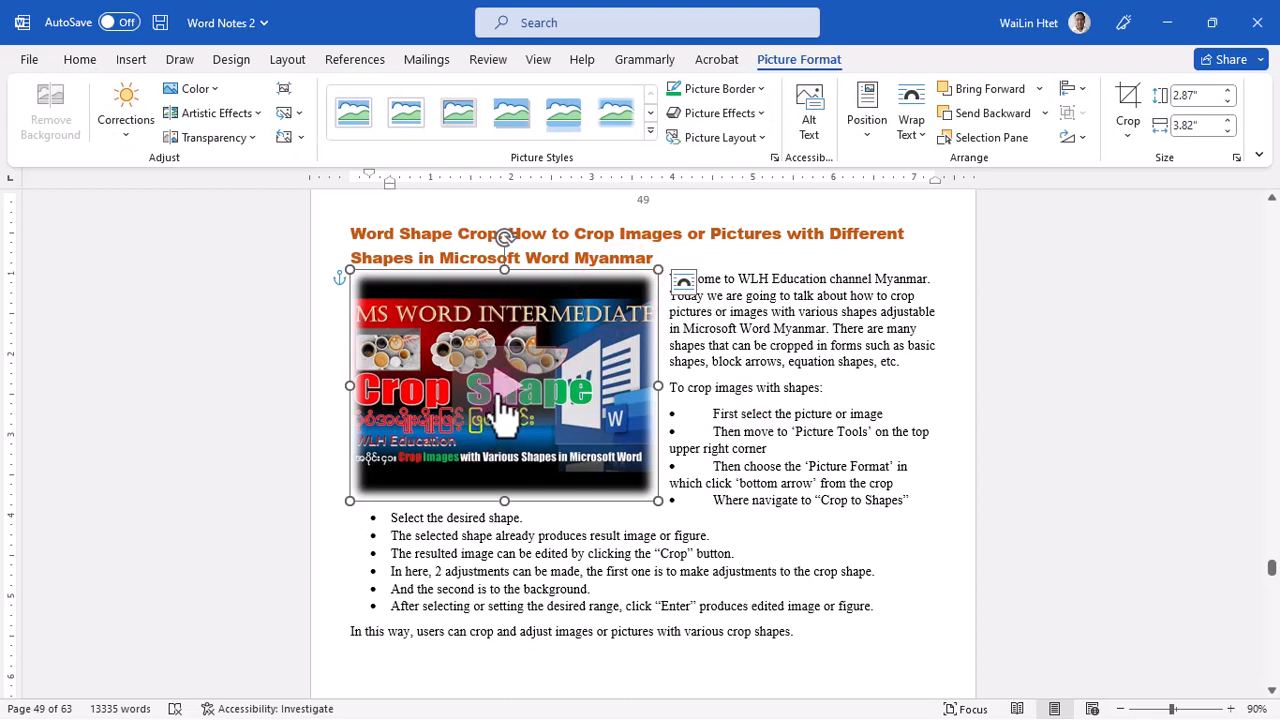